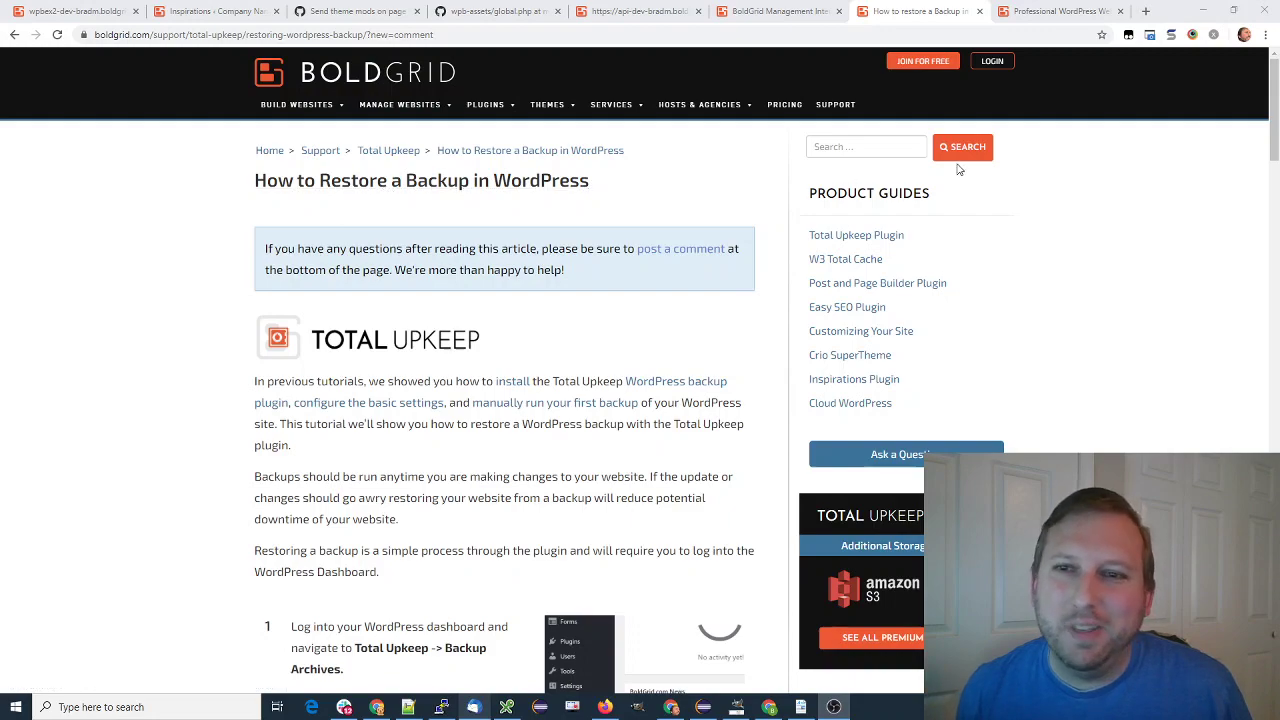
# Step: Scroll the 'How to Restore a Backup' article to the reader's question about uploading an old backup into staging
pyautogui.moveTo(1270, 117); pyautogui.dragTo(1273, 447)
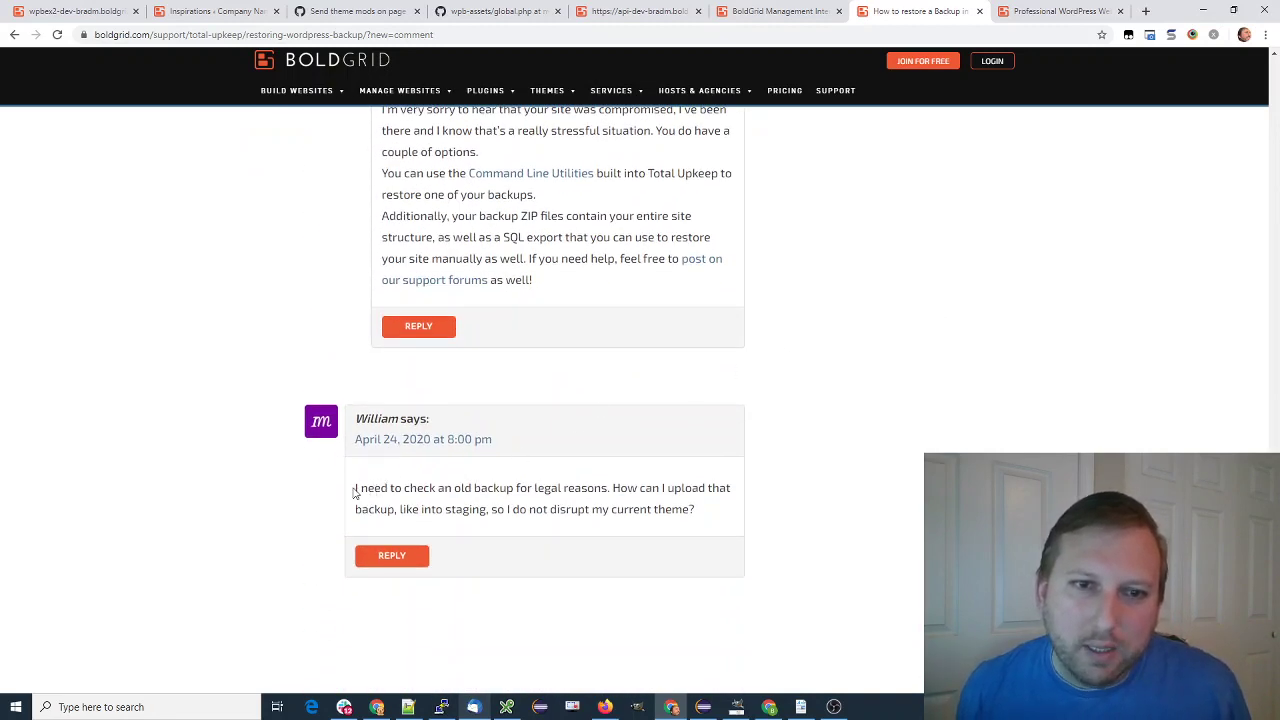
pyautogui.moveTo(357, 488); pyautogui.dragTo(708, 490)
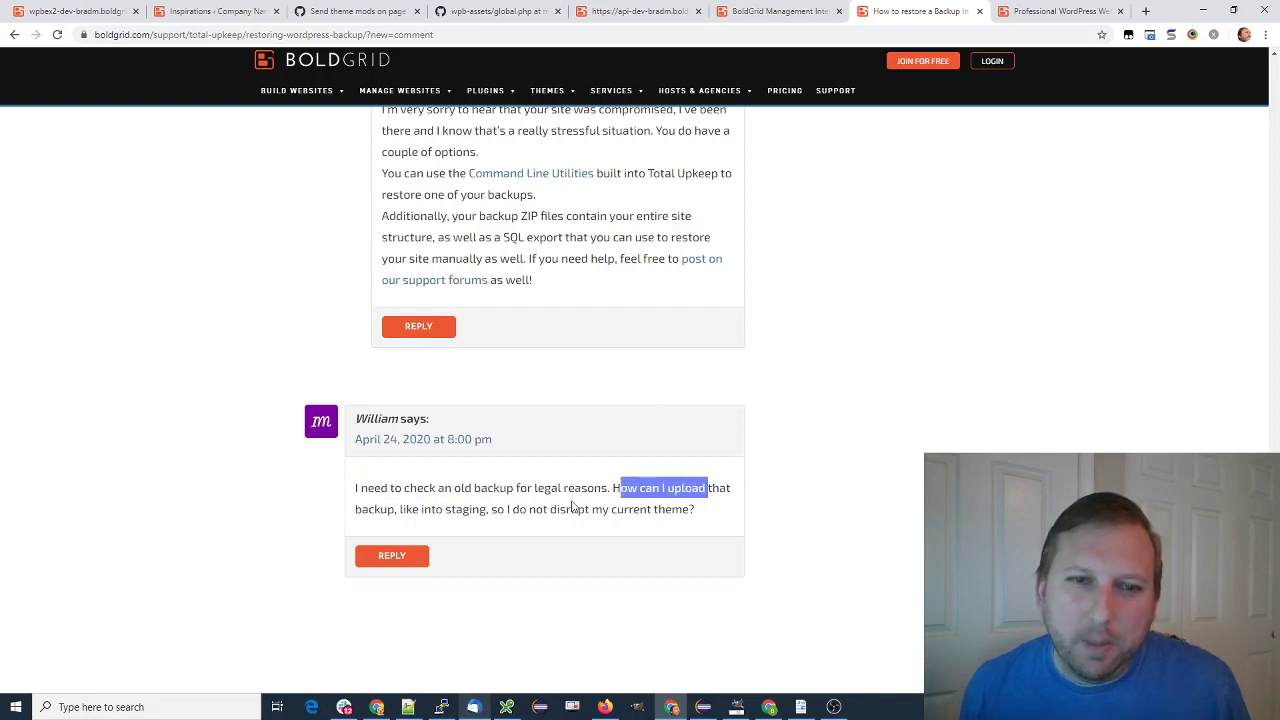
pyautogui.moveTo(400, 509); pyautogui.dragTo(691, 514)
pyautogui.click(308, 507)
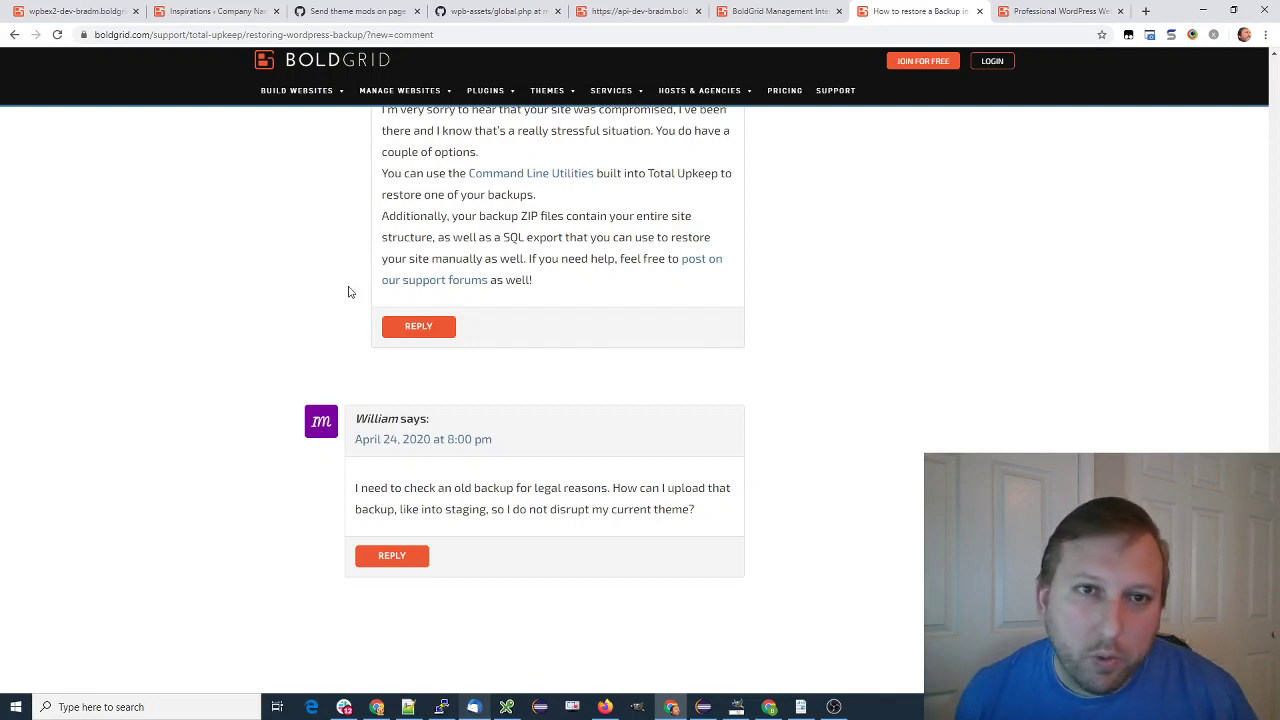
# Step: Log in to BoldGrid Central and install a 'WordPress Only' Cloud WordPress site
pyautogui.click(993, 62)
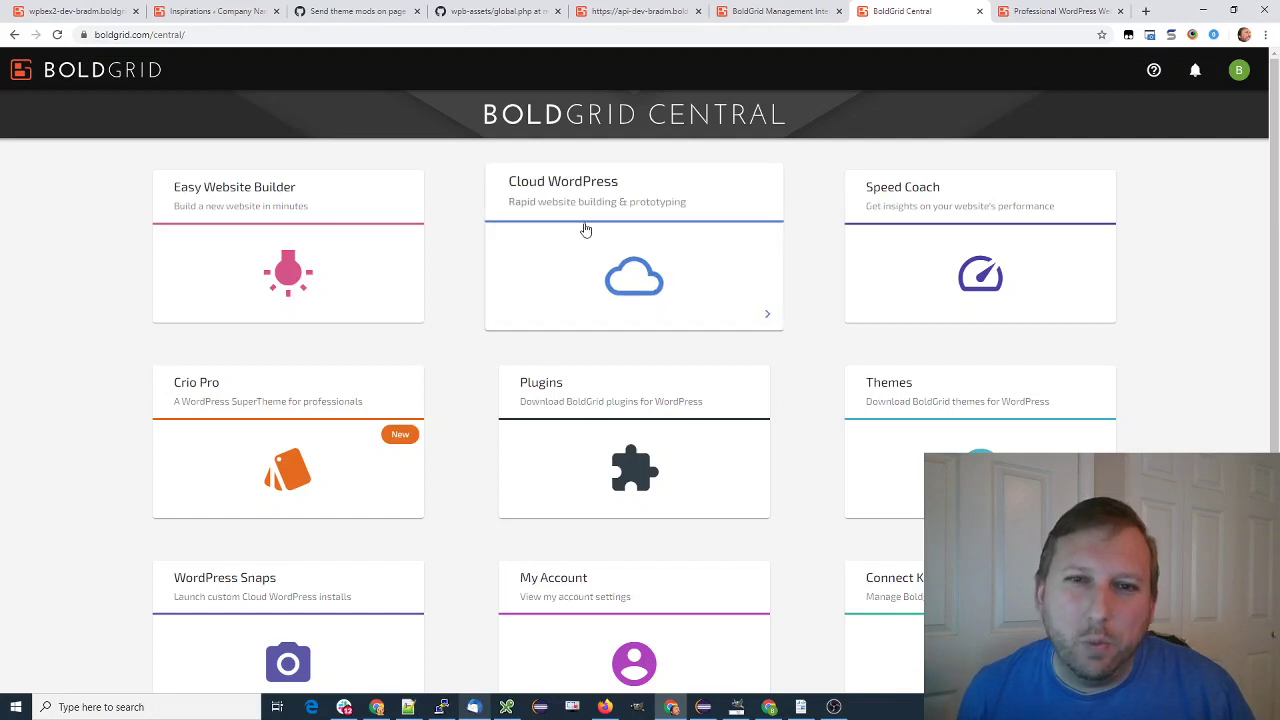
pyautogui.click(595, 253)
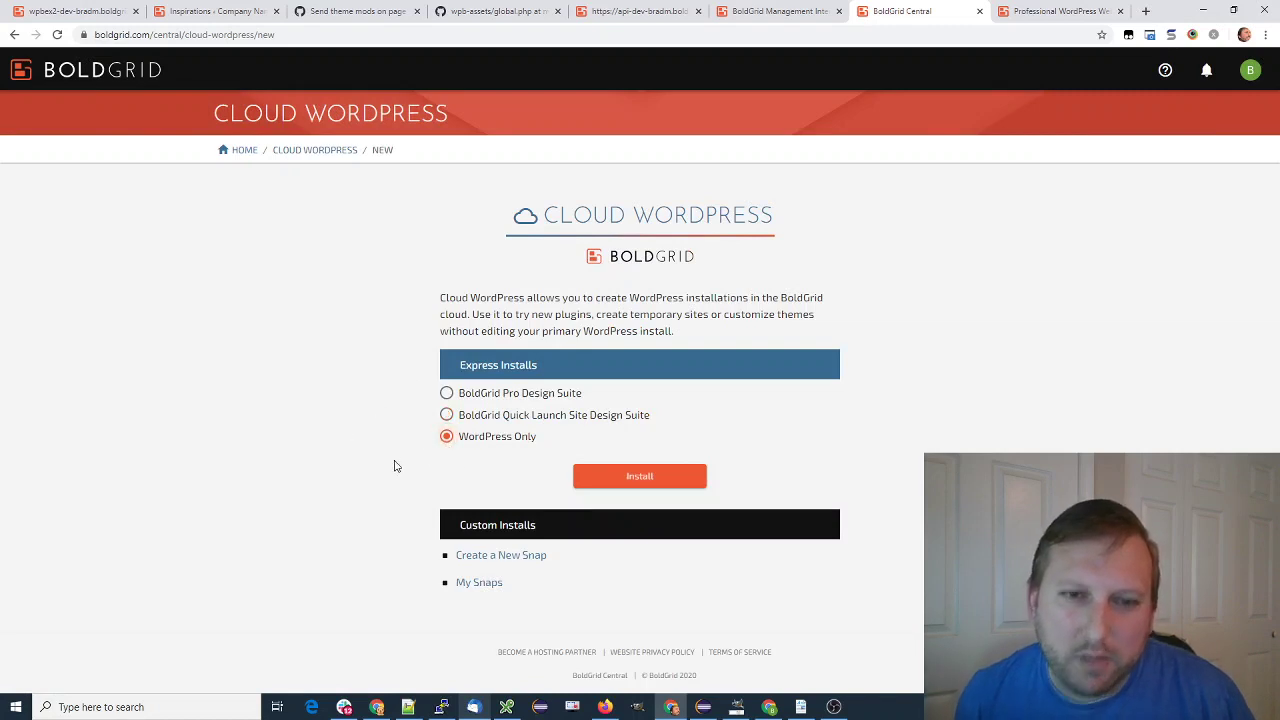
pyautogui.click(646, 478)
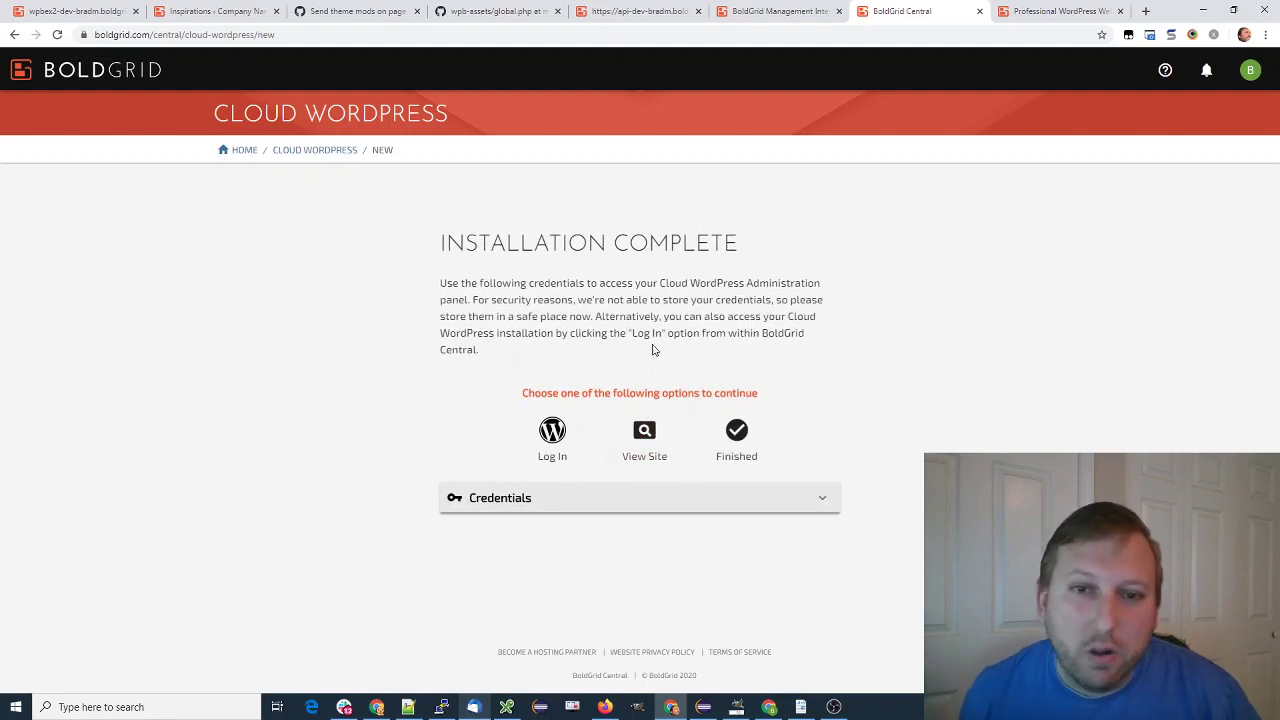
# Step: Log in to the new site, search plugins for 'total', then install and activate Total Upkeep
pyautogui.click(556, 435)
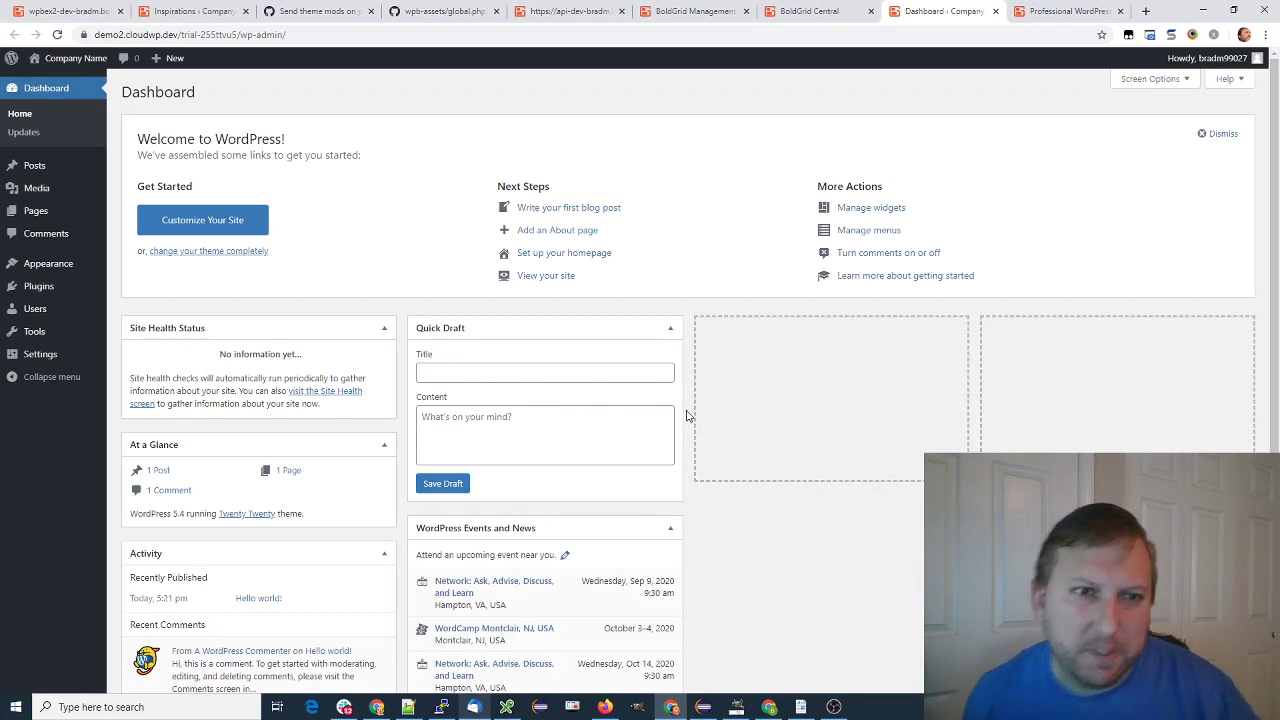
pyautogui.moveTo(39, 286)
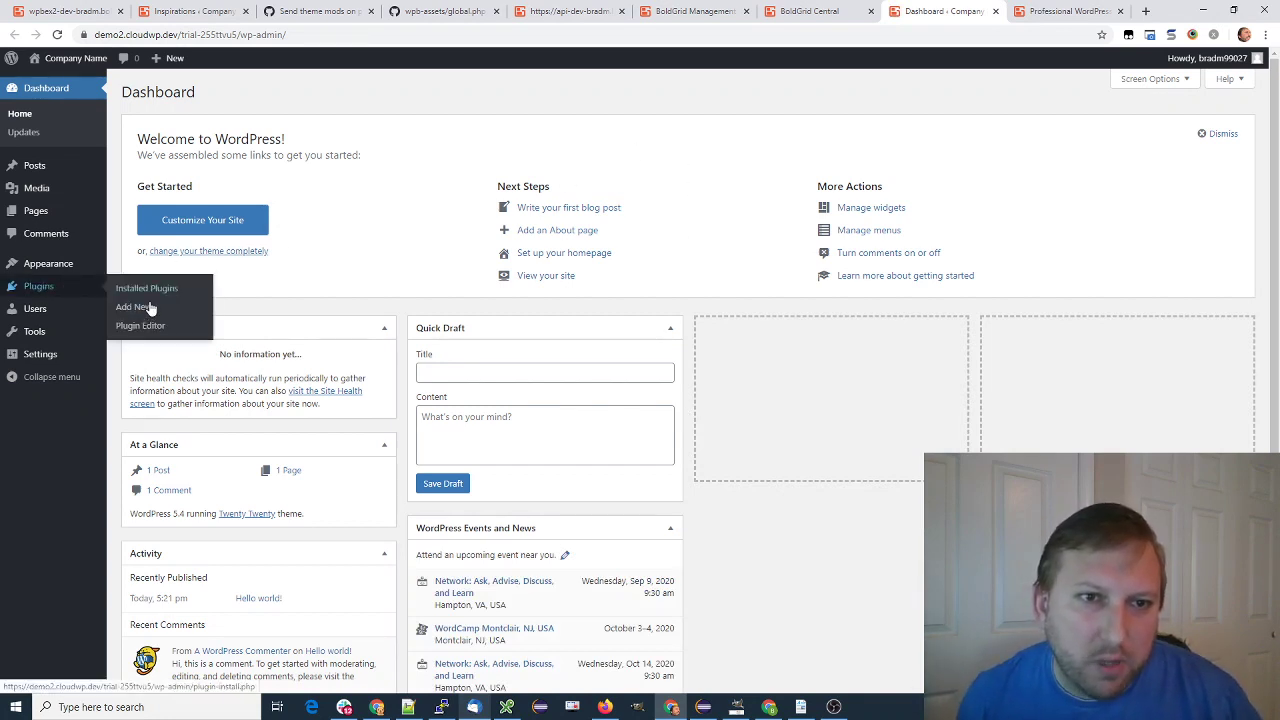
pyautogui.click(155, 314)
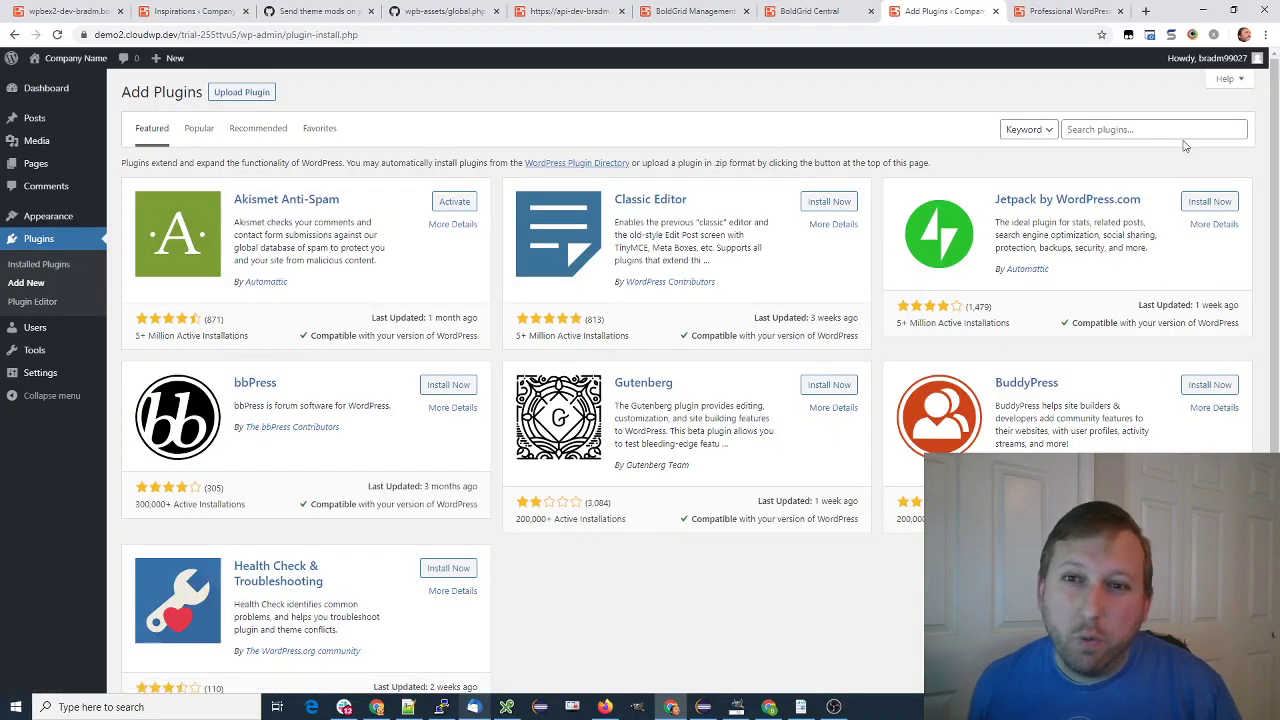
pyautogui.click(1088, 128)
pyautogui.write('total')
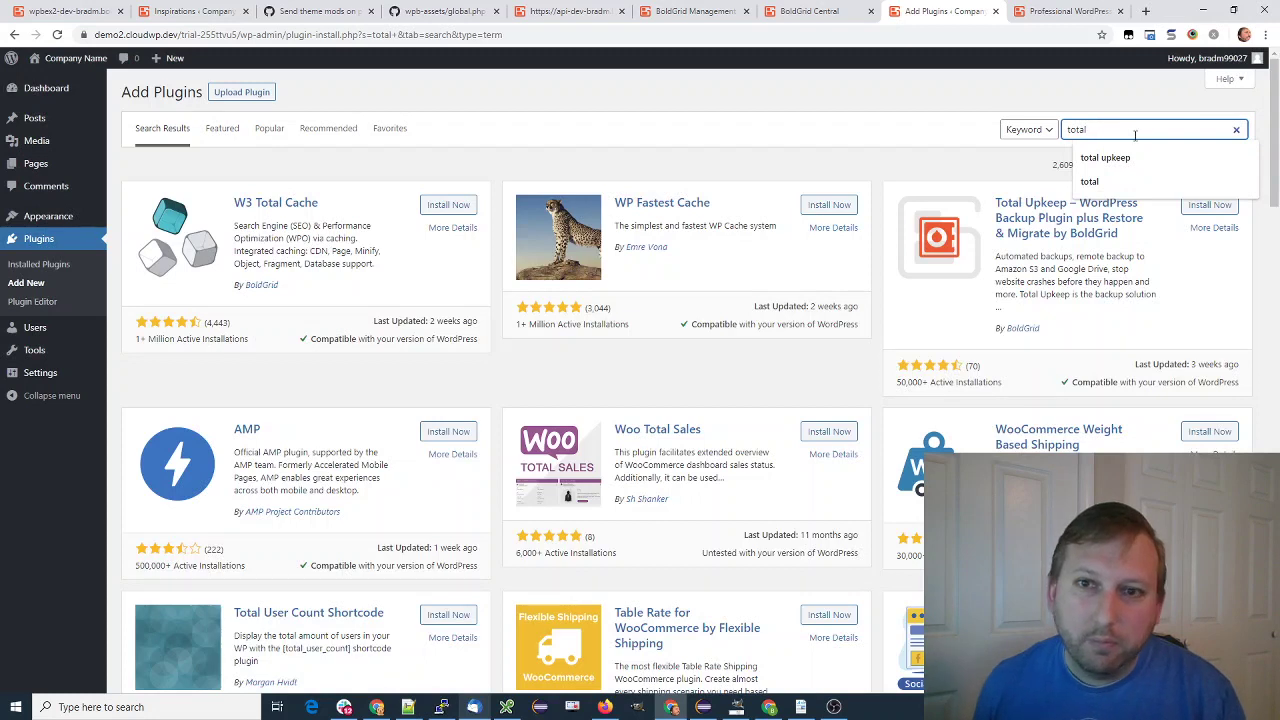
pyautogui.click(1068, 203)
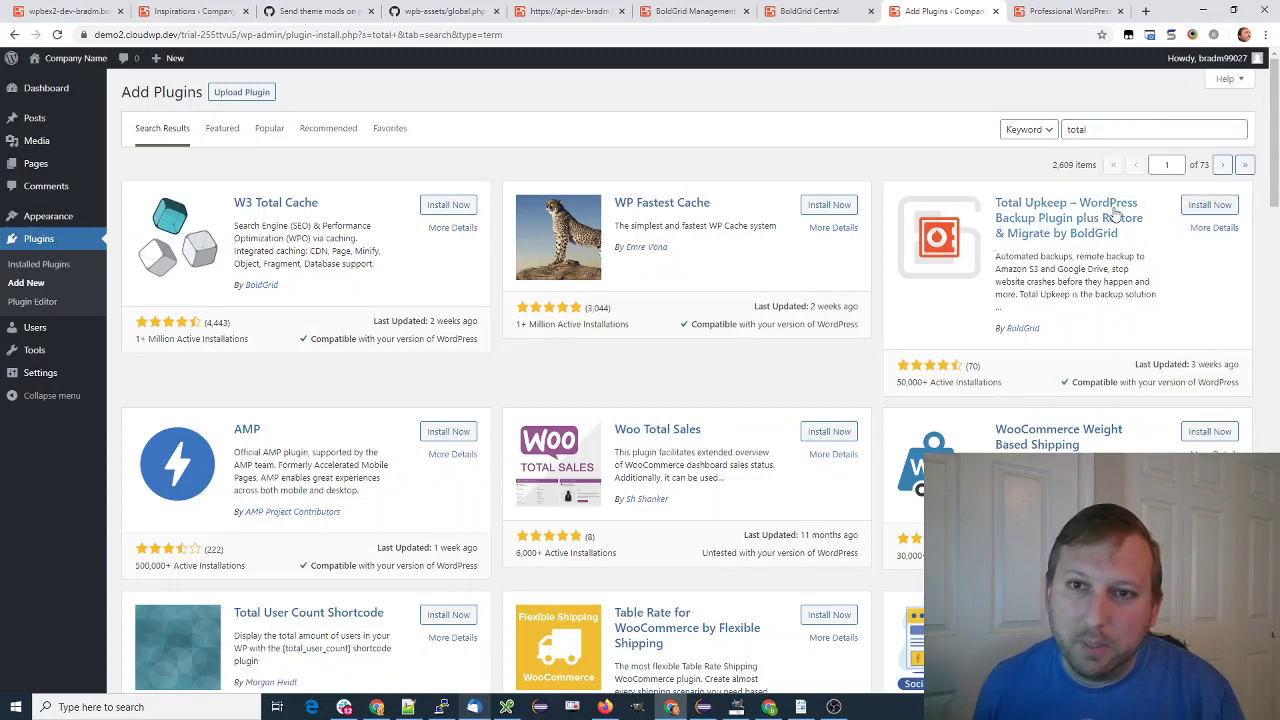
pyautogui.click(1217, 210)
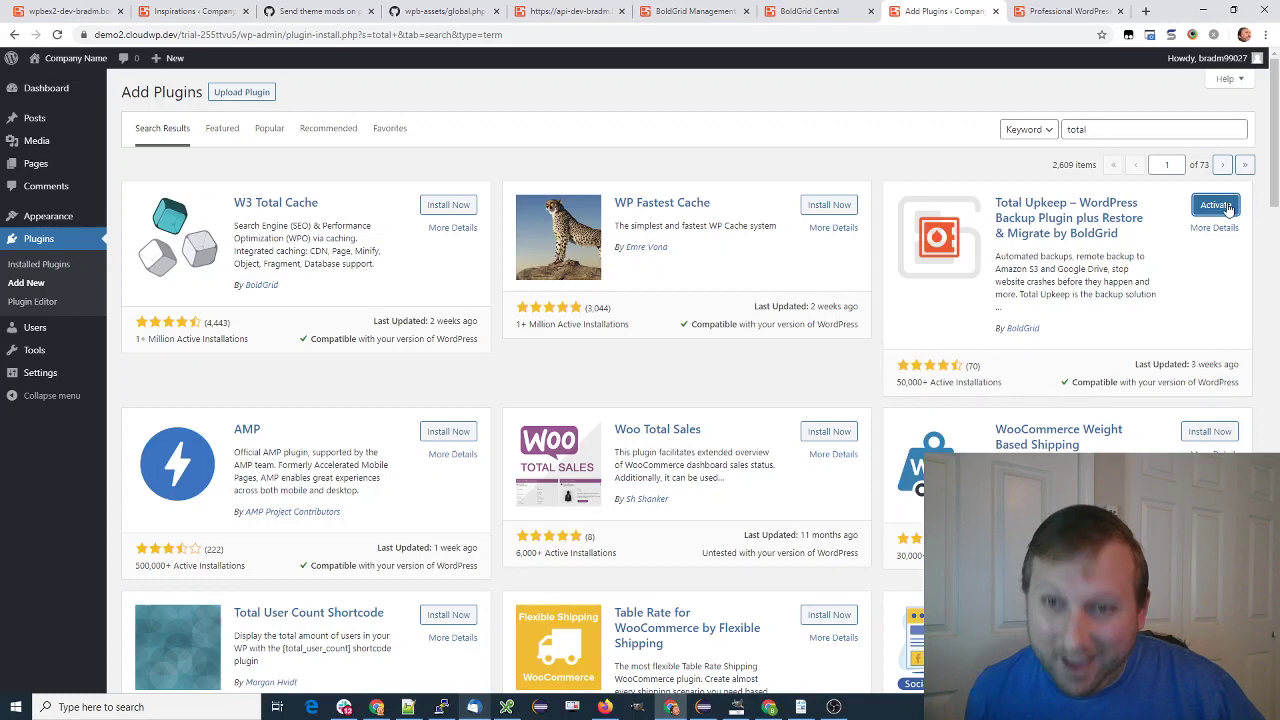
pyautogui.click(1228, 208)
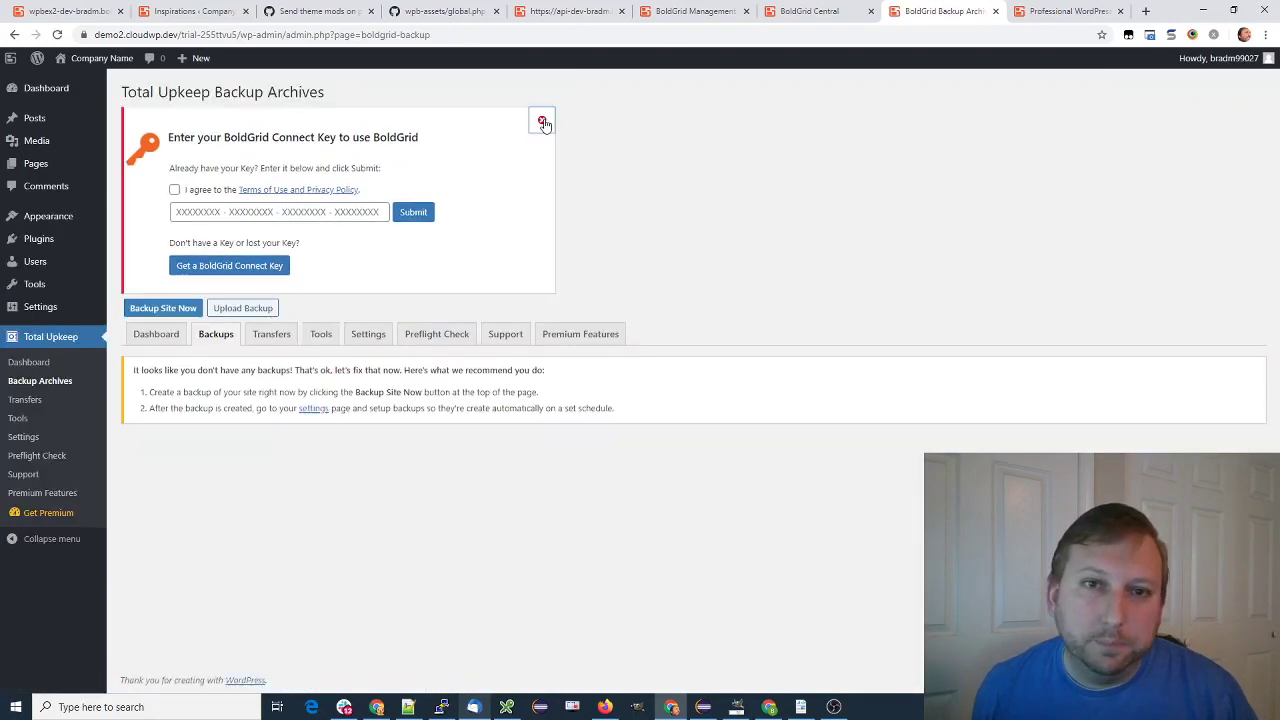
# Step: Dismiss the BoldGrid Connect Key notice and show the Upload Backup panel
pyautogui.click(542, 122)
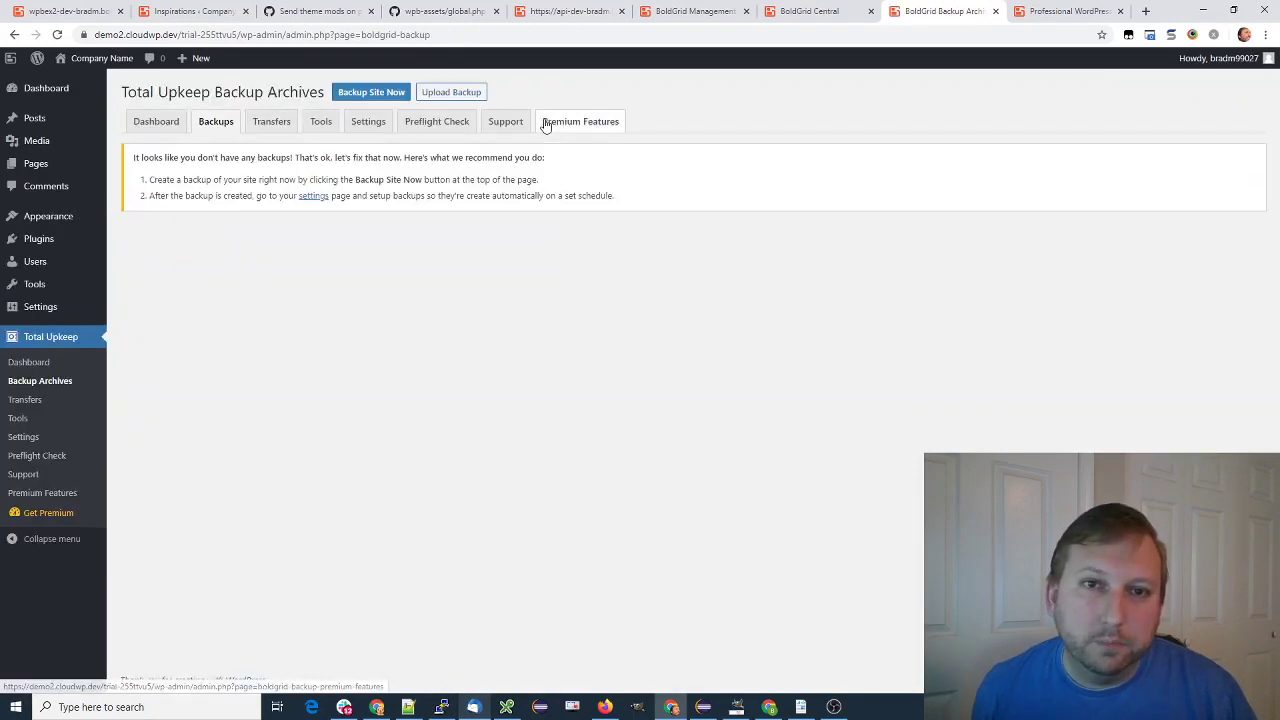
pyautogui.click(445, 99)
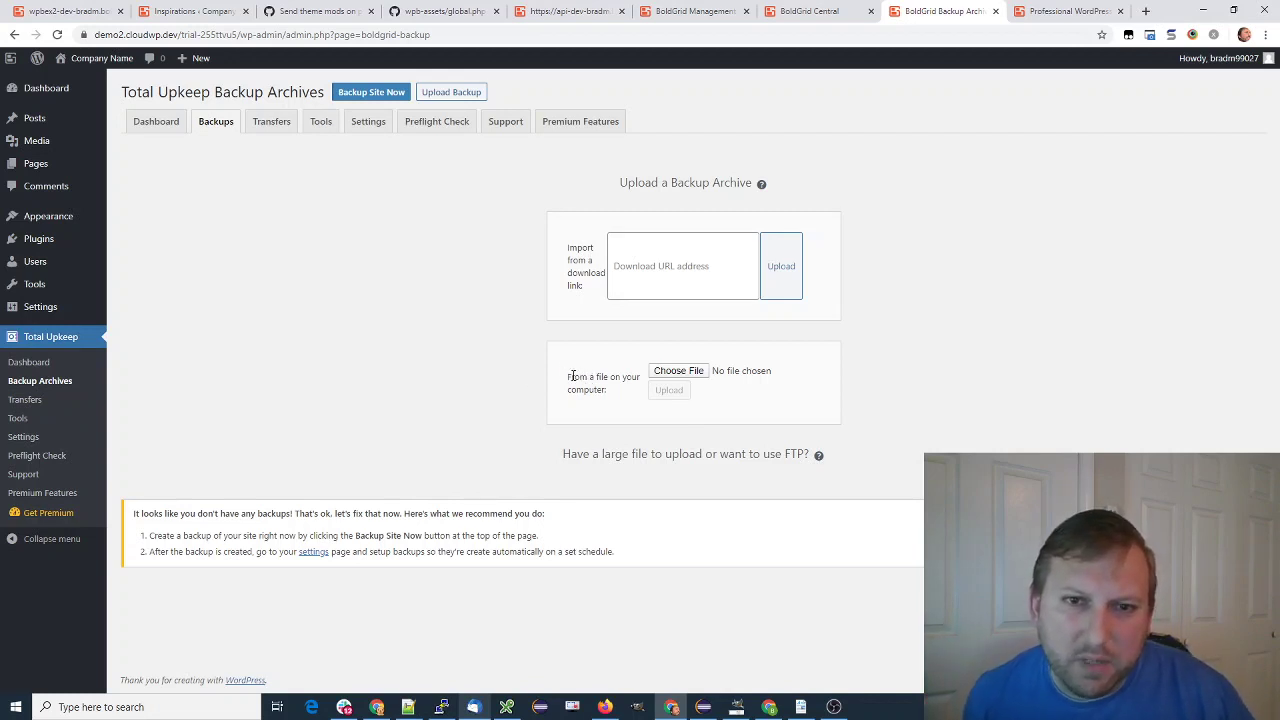
pyautogui.moveTo(572, 376); pyautogui.dragTo(745, 384)
pyautogui.click(850, 388)
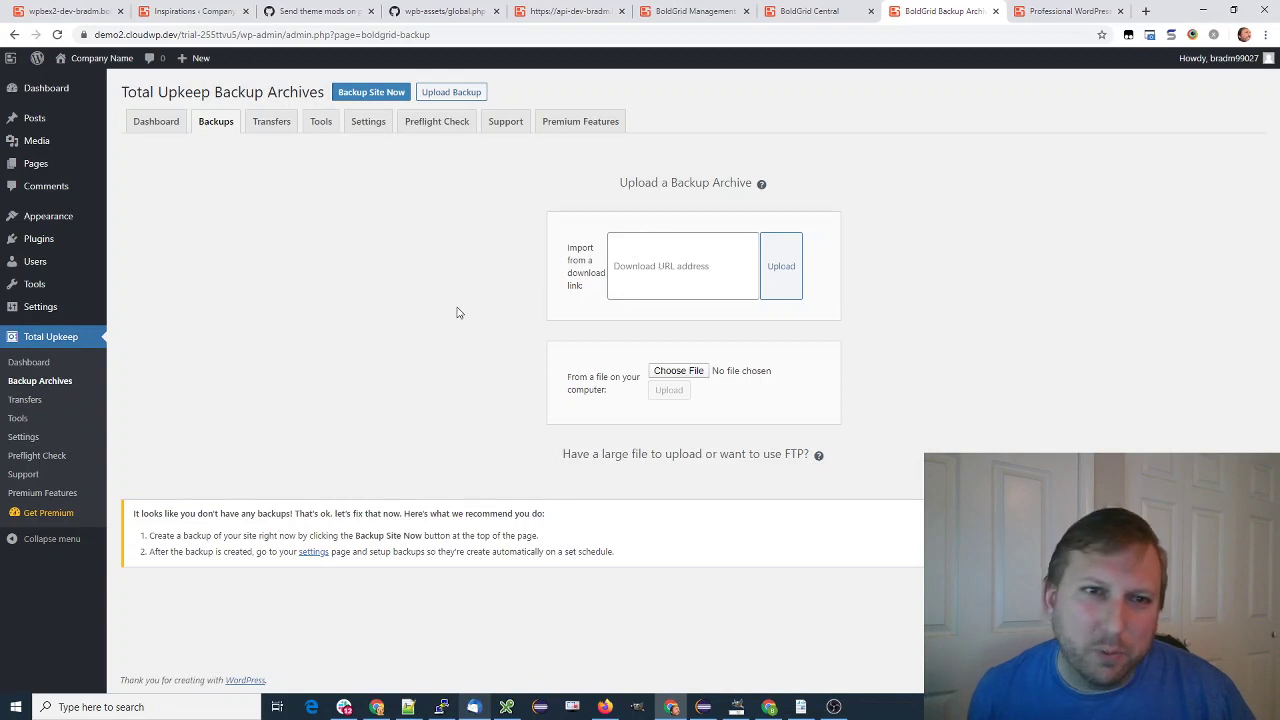
# Step: Run Backup Site Now with 'Backup all files (full backup)' selected
pyautogui.click(369, 93)
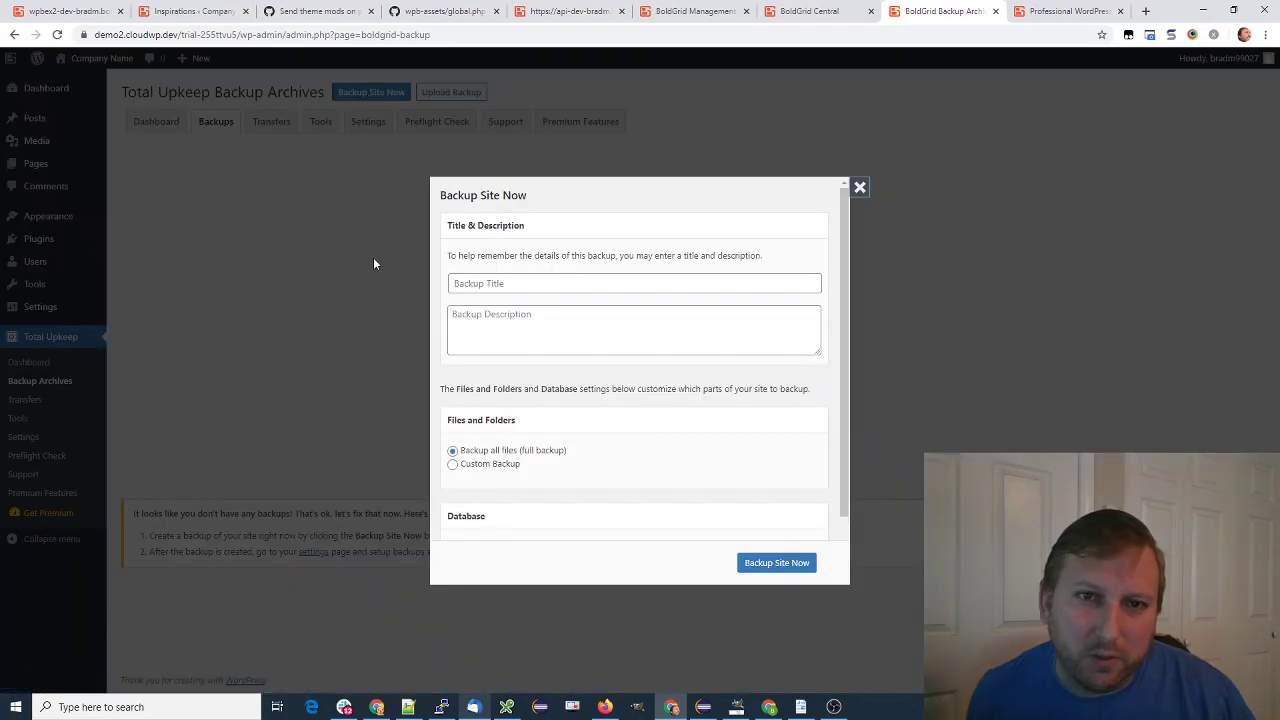
pyautogui.click(799, 566)
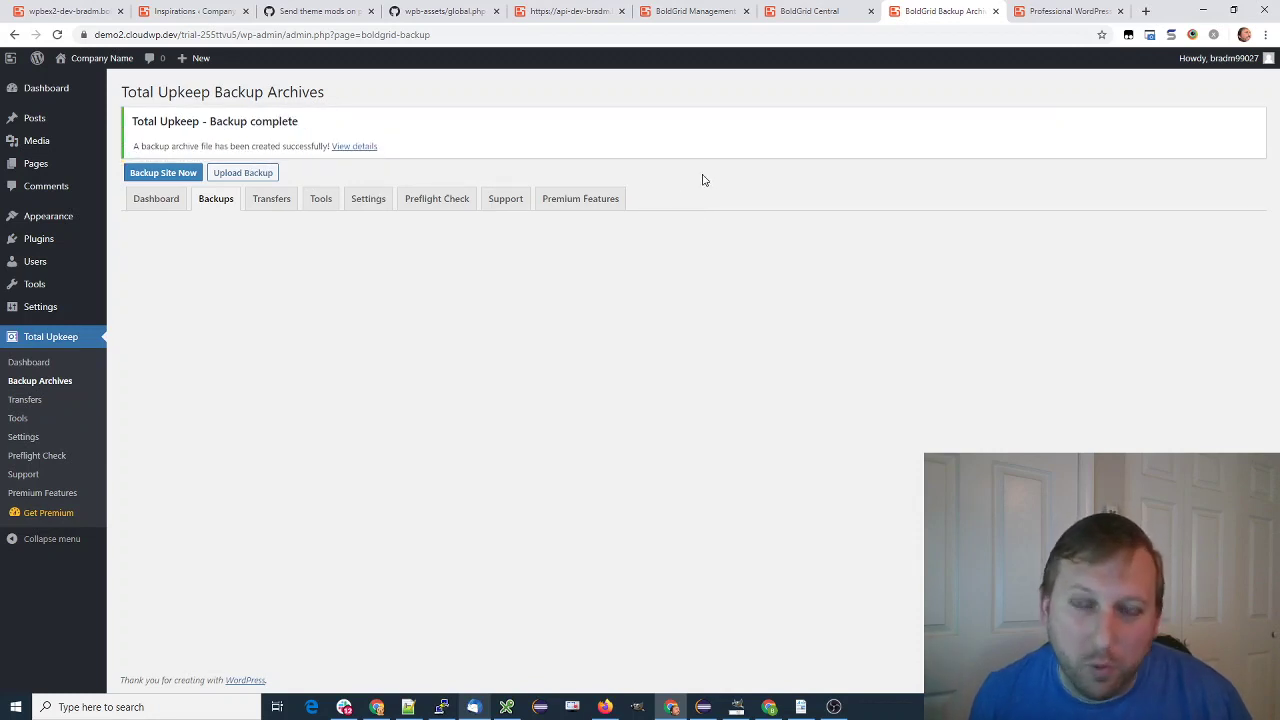
# Step: From the new backup's details page, get its one-hour download link and copy it
pyautogui.click(362, 147)
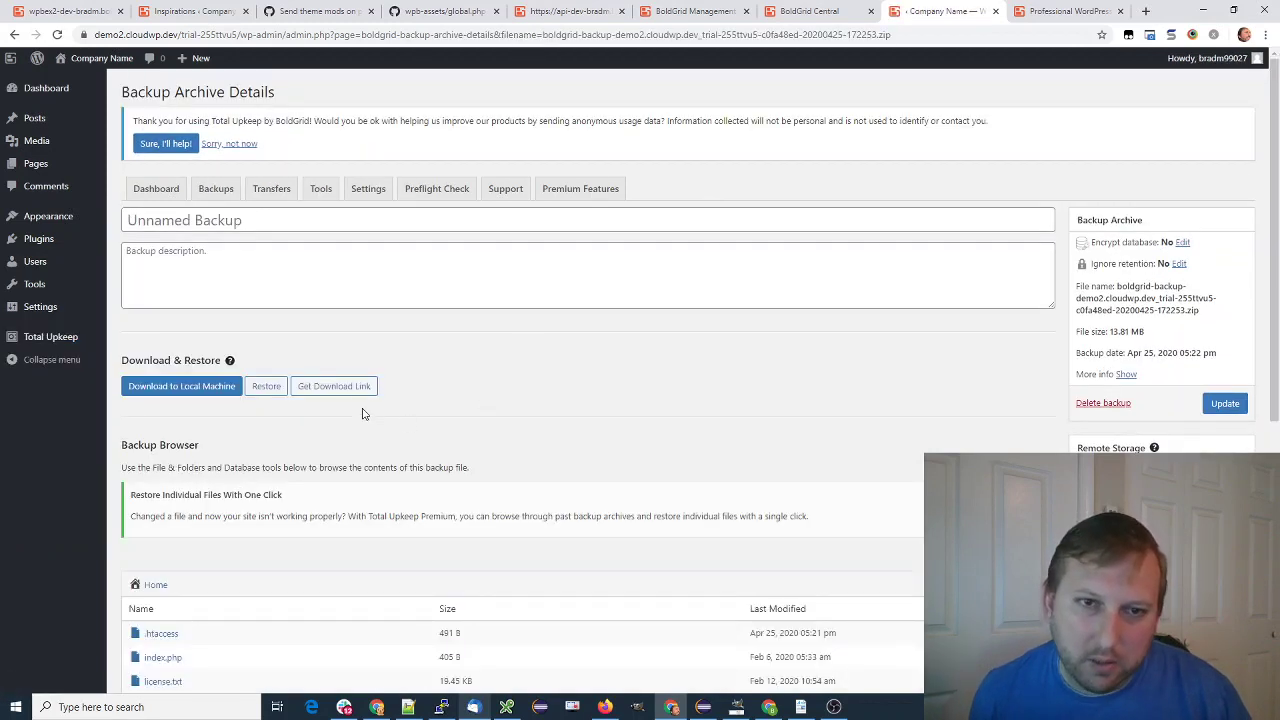
pyautogui.click(333, 390)
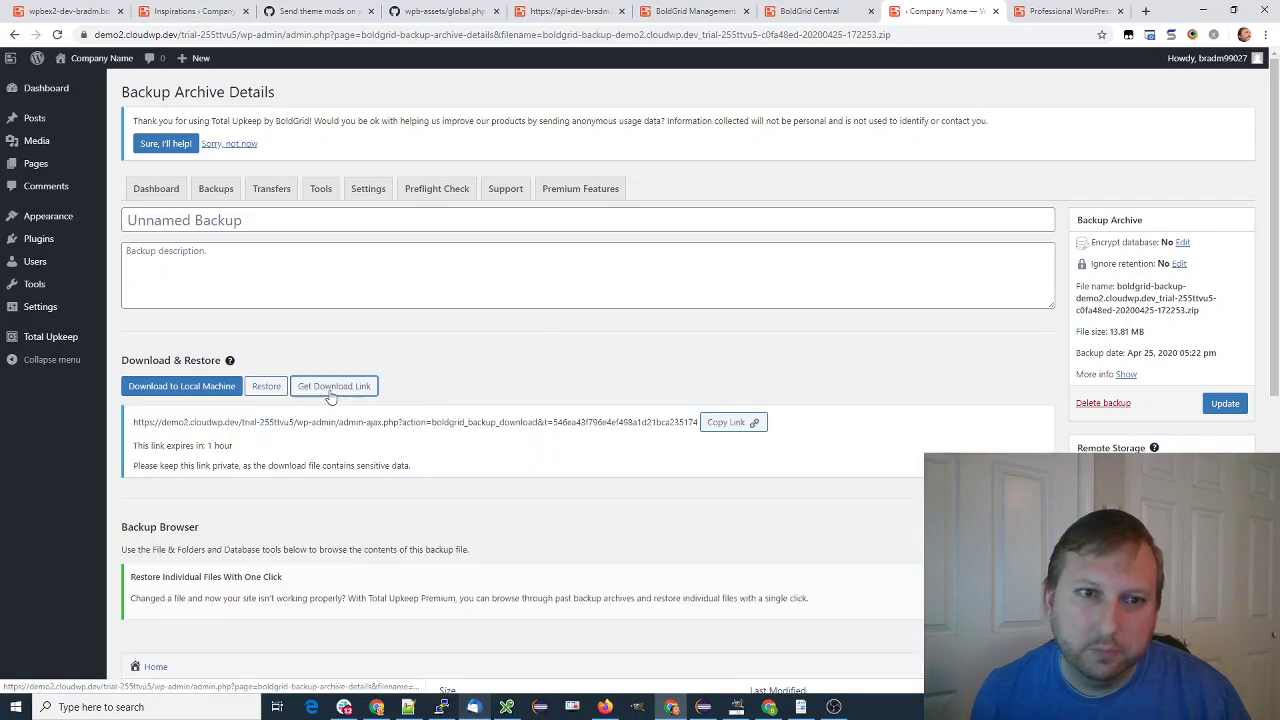
pyautogui.moveTo(152, 422); pyautogui.dragTo(540, 422)
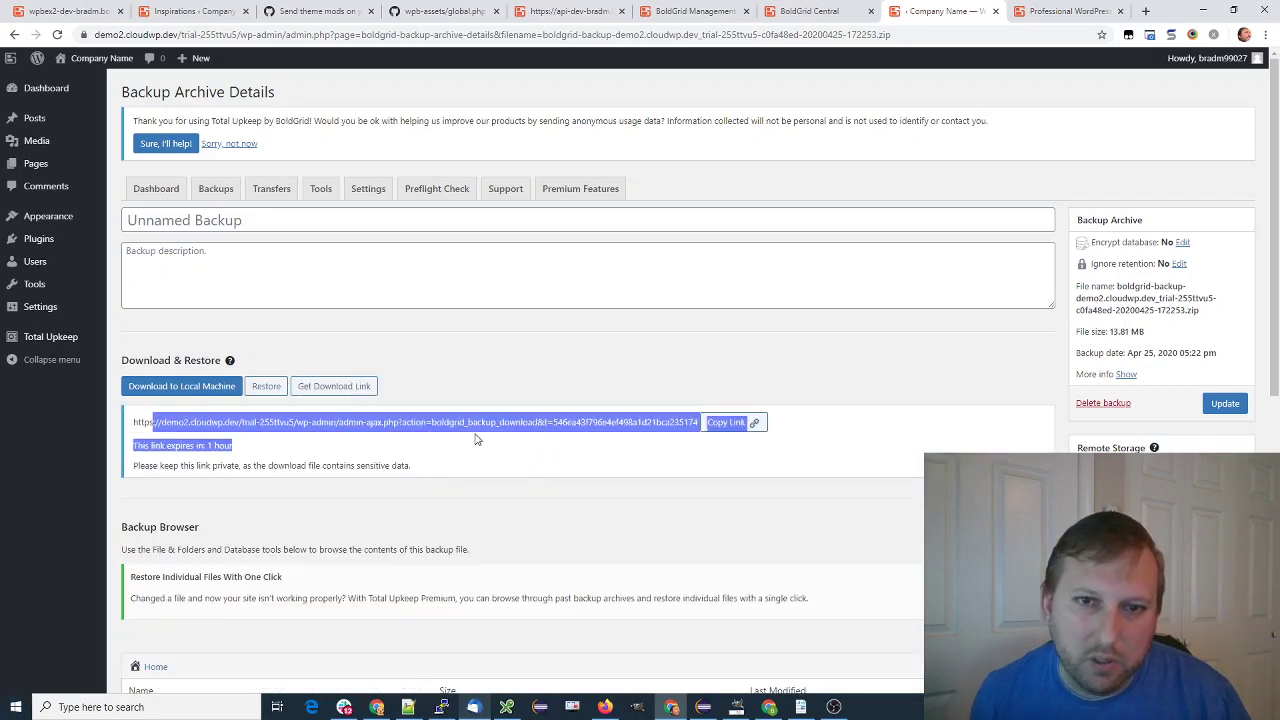
pyautogui.click(562, 424)
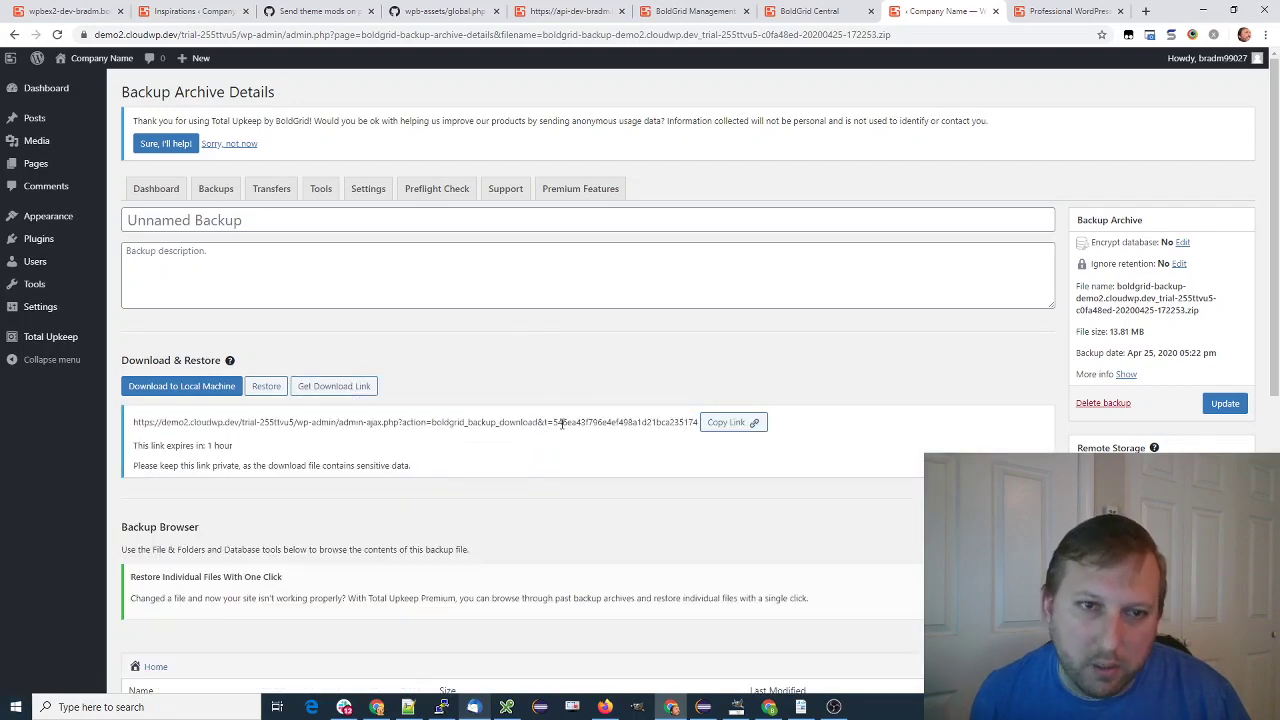
pyautogui.click(728, 424)
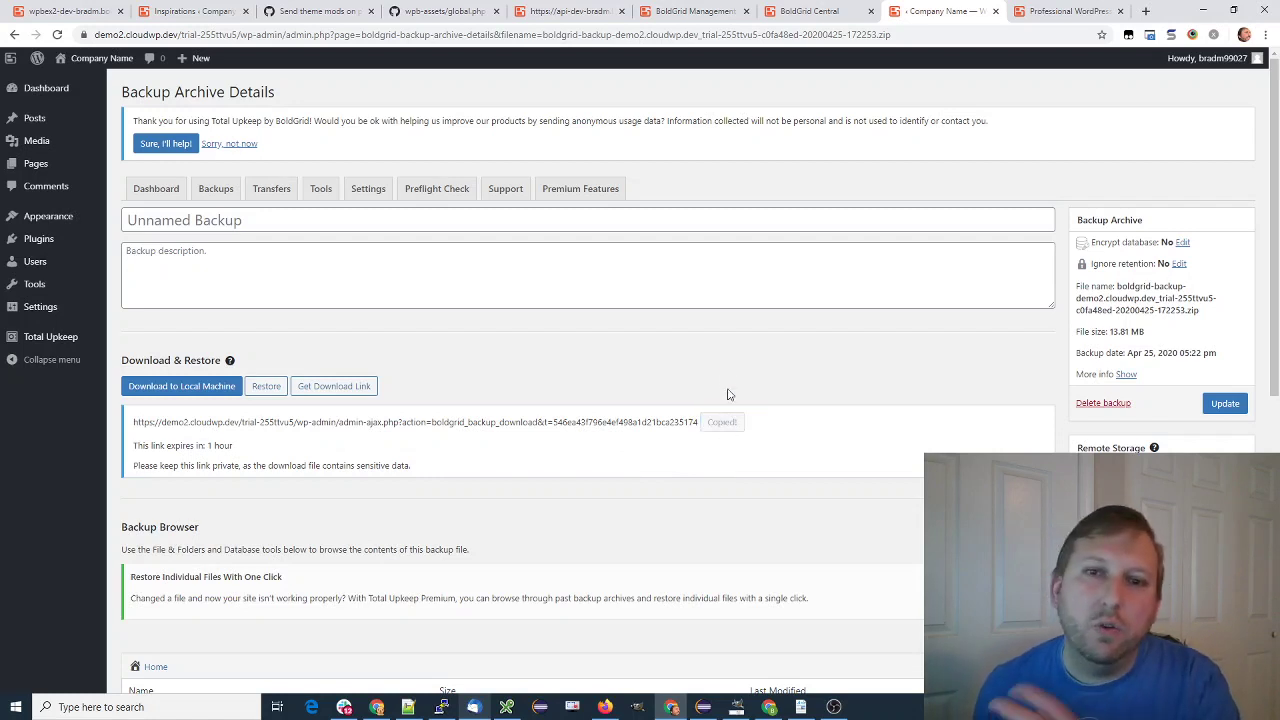
pyautogui.moveTo(50, 337)
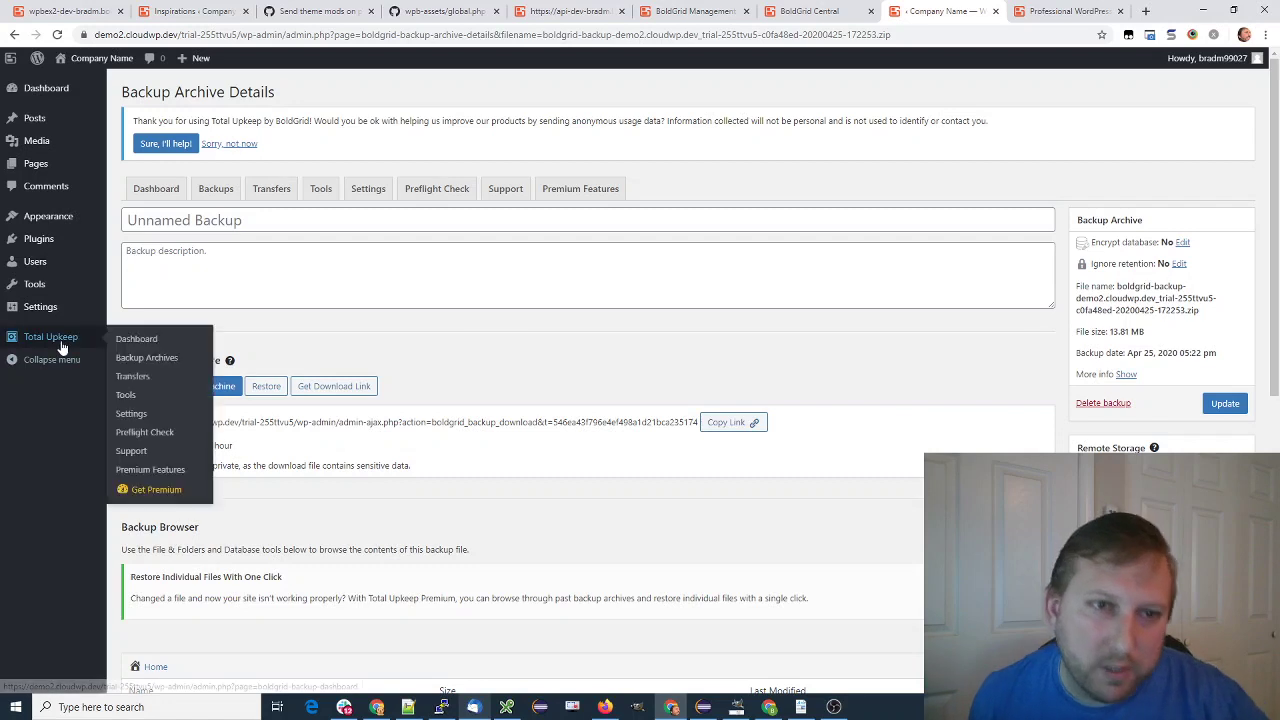
# Step: On Backup Archives, paste the copied backup link into the Upload Backup download URL field
pyautogui.click(148, 366)
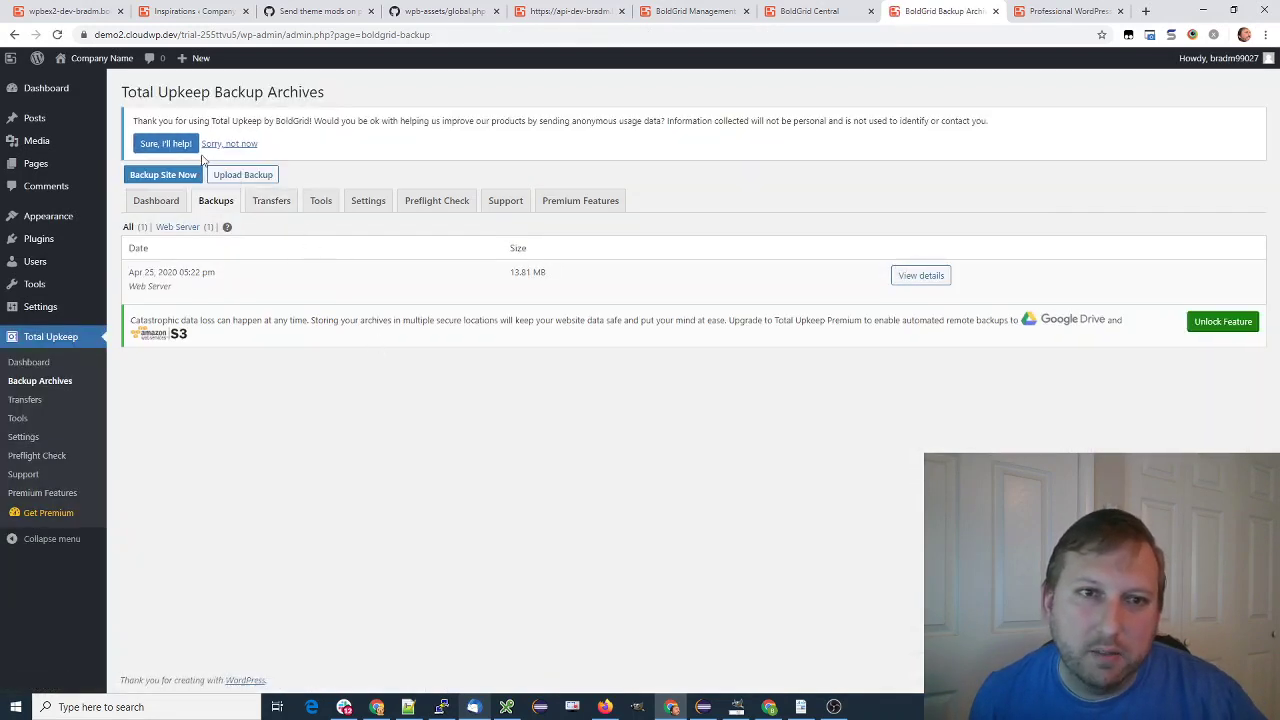
pyautogui.click(240, 177)
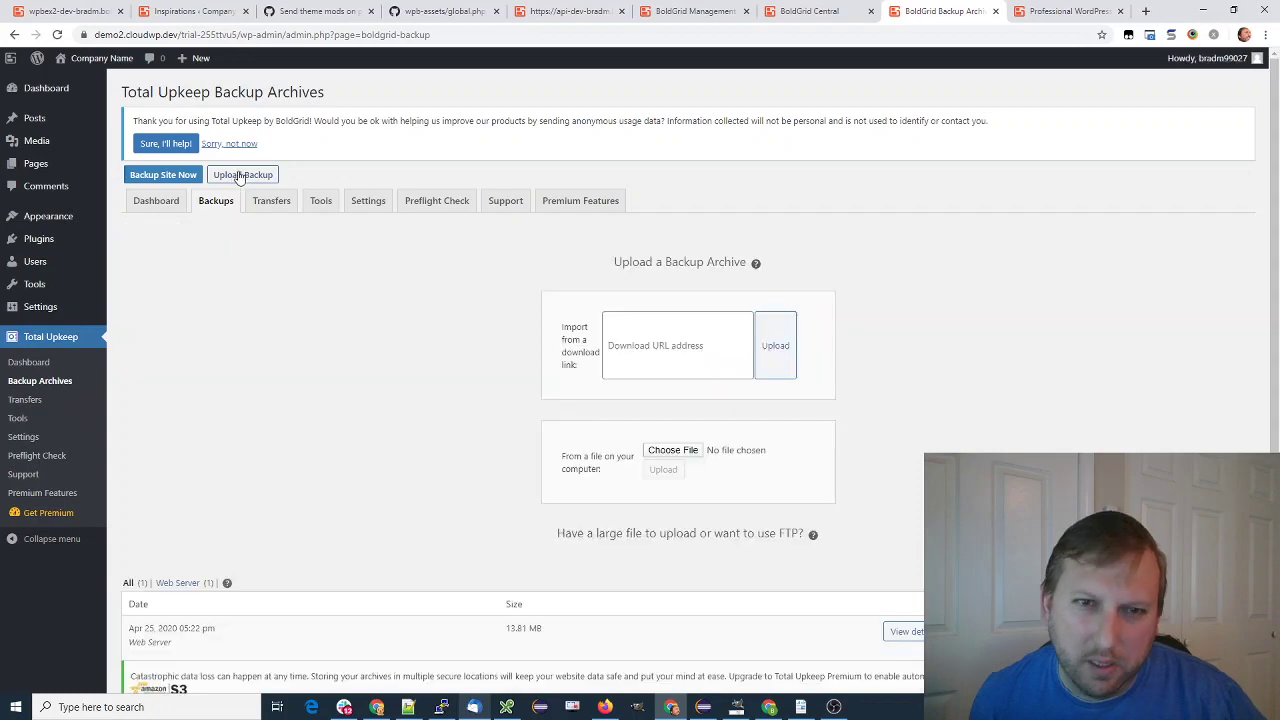
pyautogui.click(647, 345)
pyautogui.rightClick(647, 346)
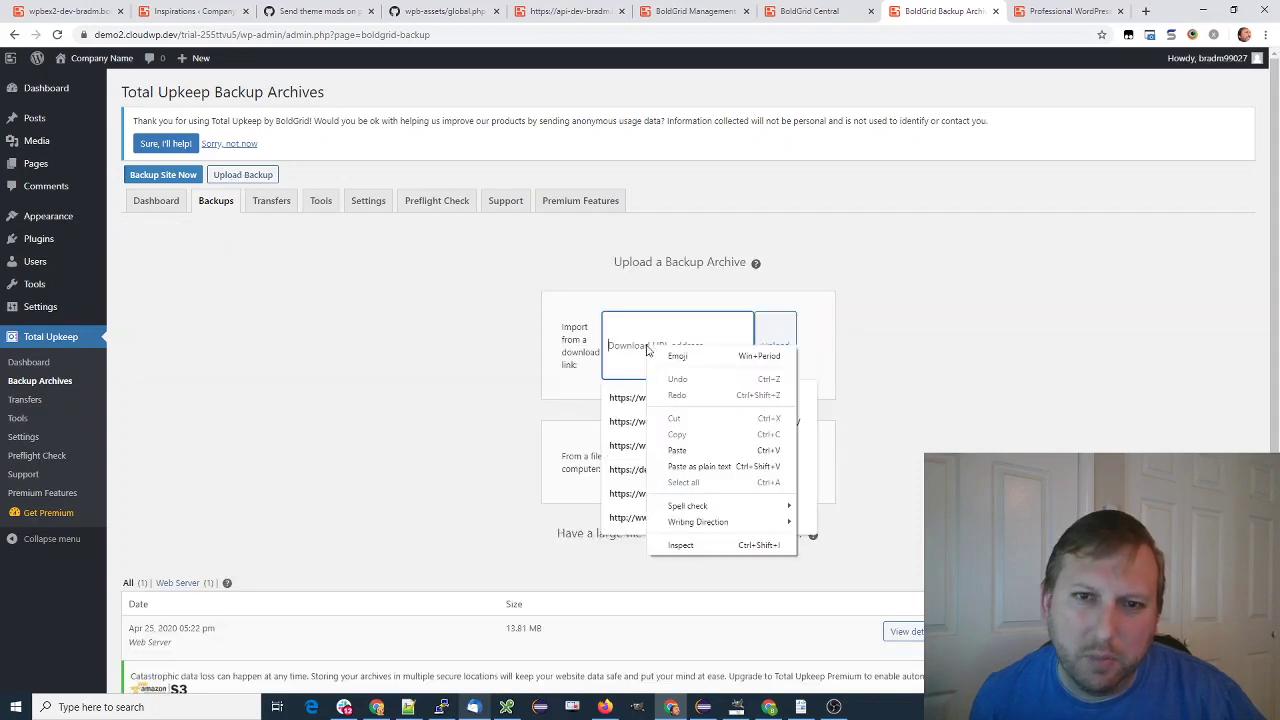
pyautogui.click(678, 450)
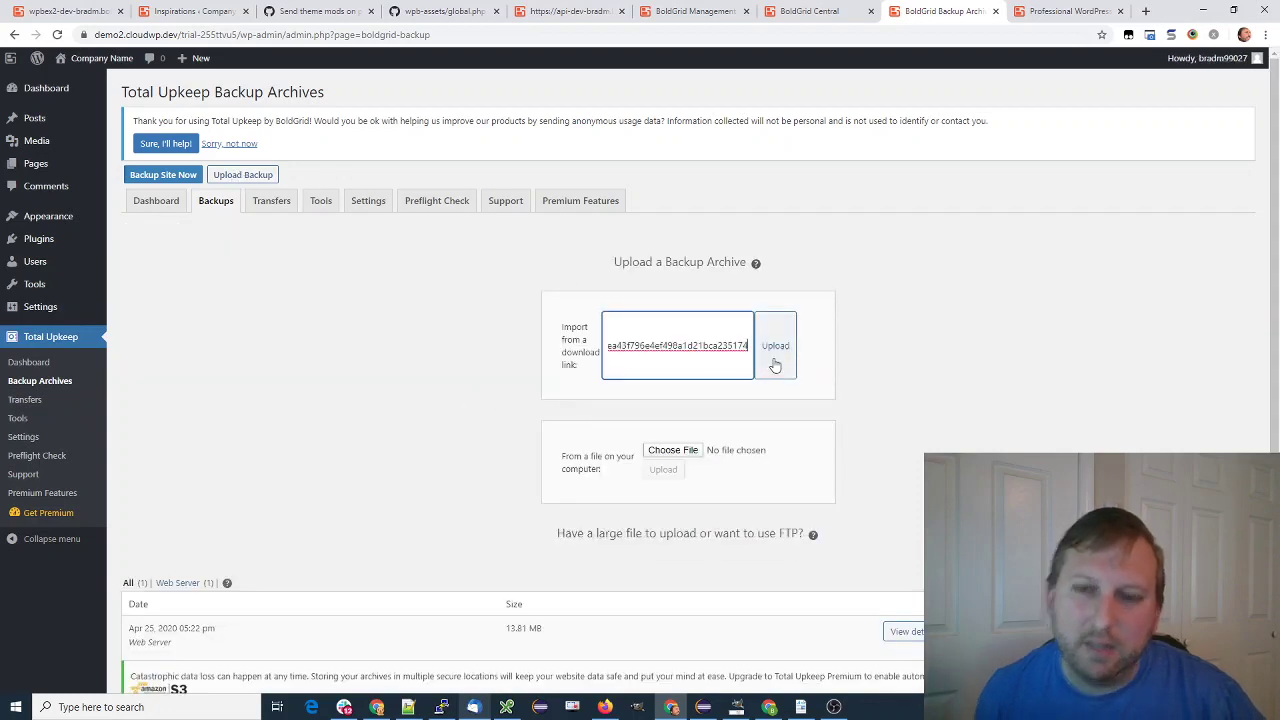